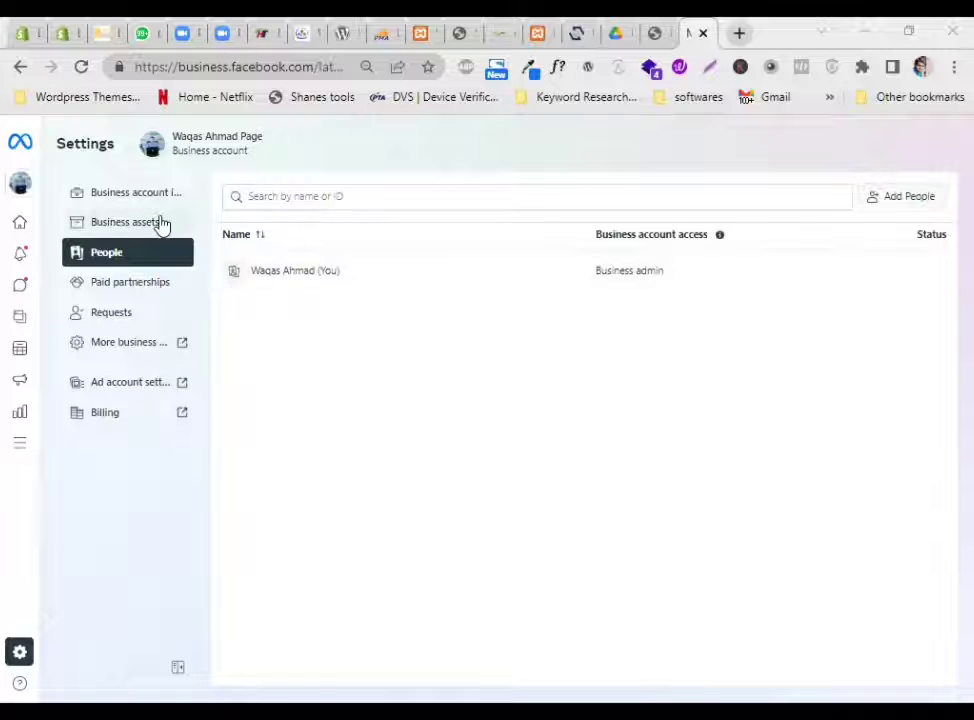
Show the business account's name and ID on the Business account info page
{"action": "left_click", "coordinate": [141, 194]}
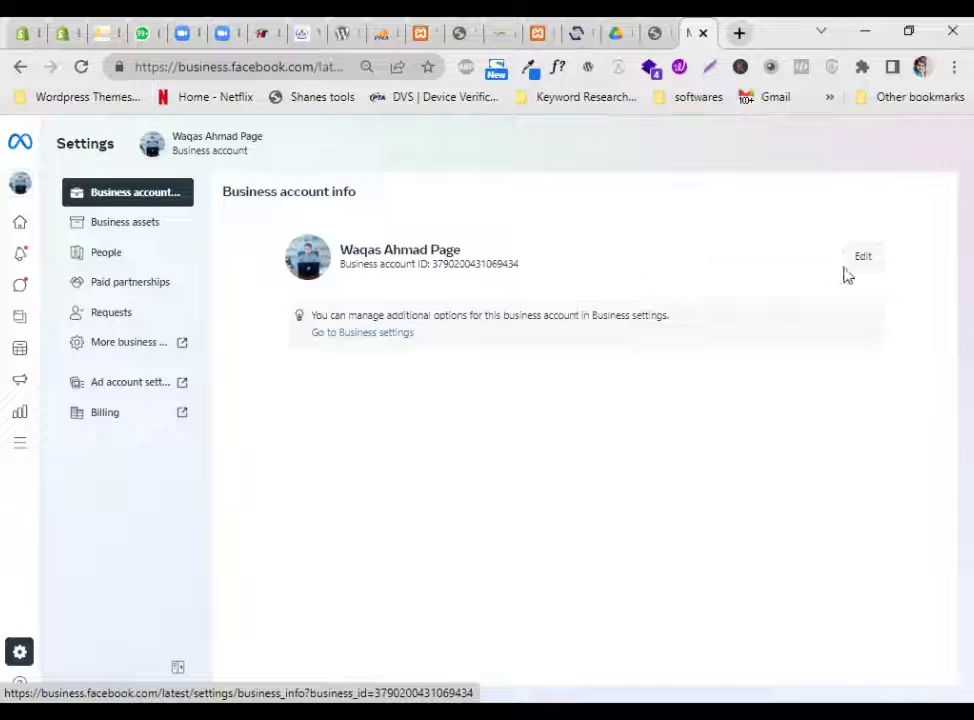
From Business assets, begin claiming an existing Facebook Page via Add assets > Facebook Page
{"action": "left_click", "coordinate": [124, 223]}
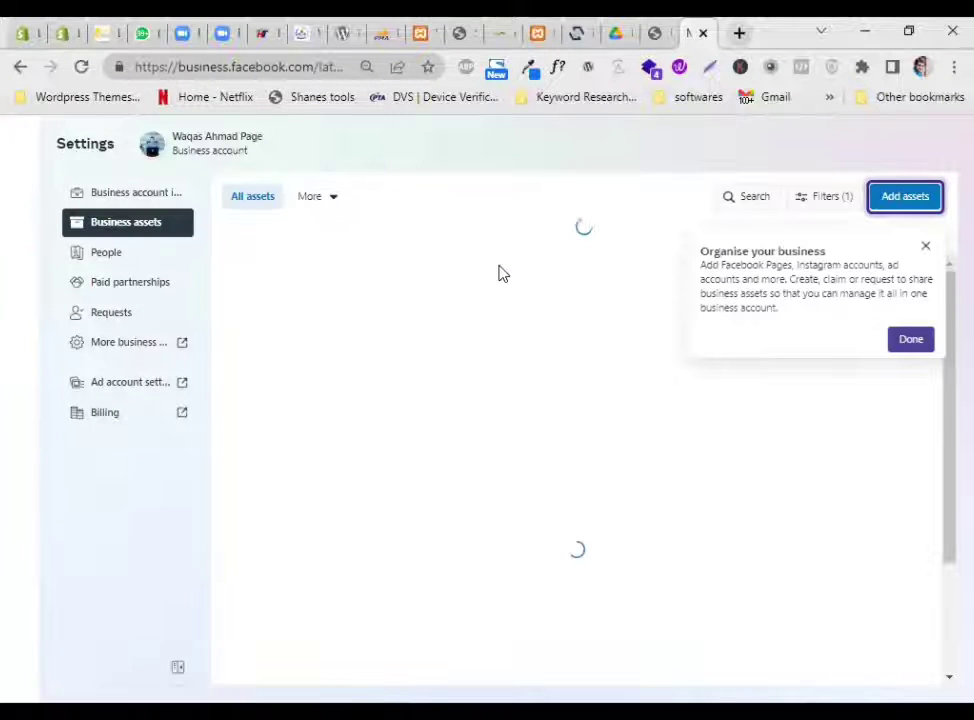
{"action": "left_click", "coordinate": [910, 342]}
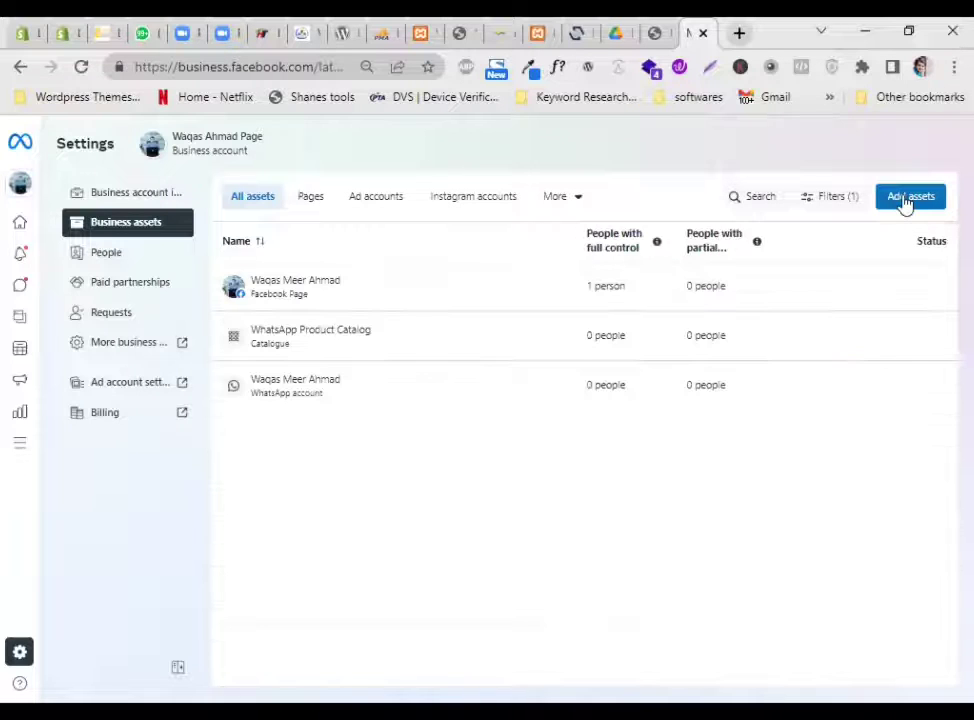
{"action": "left_click", "coordinate": [905, 200]}
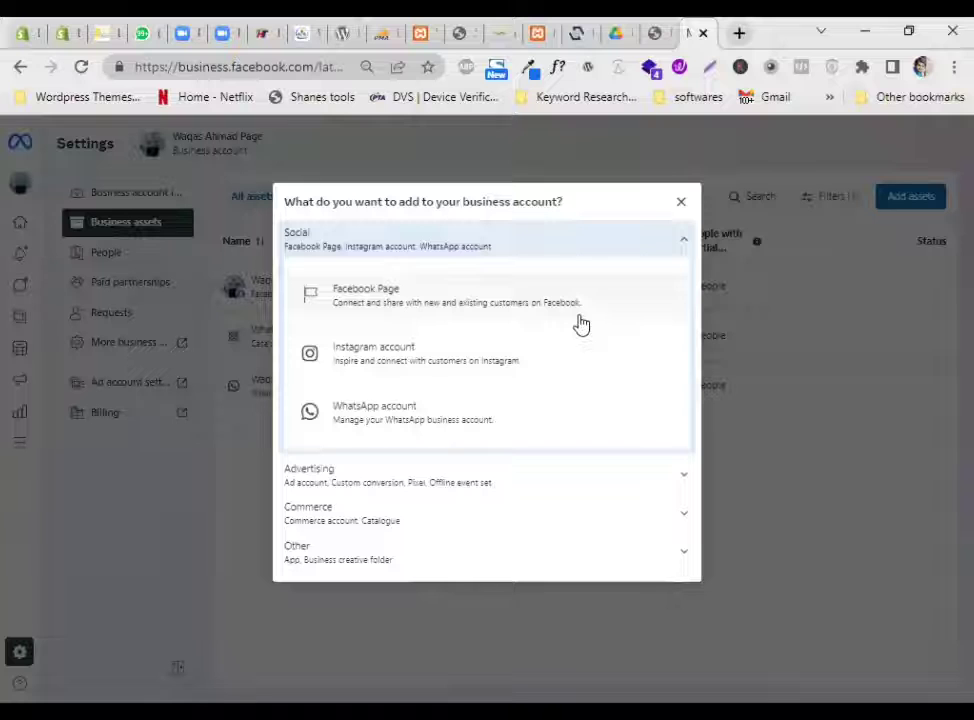
{"action": "left_click", "coordinate": [437, 317]}
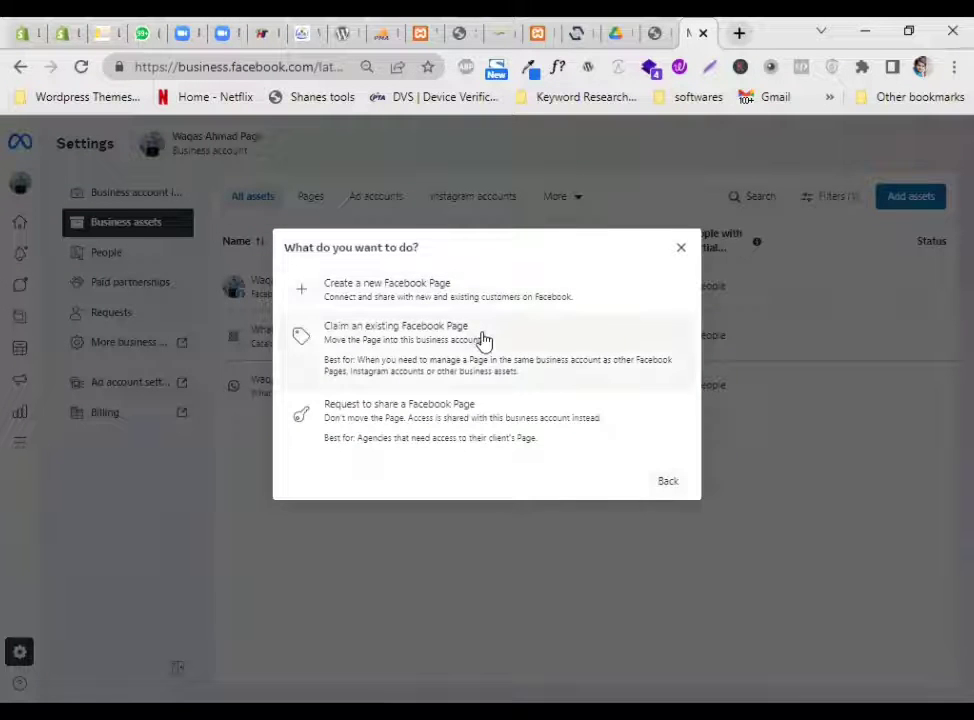
{"action": "left_click", "coordinate": [473, 357]}
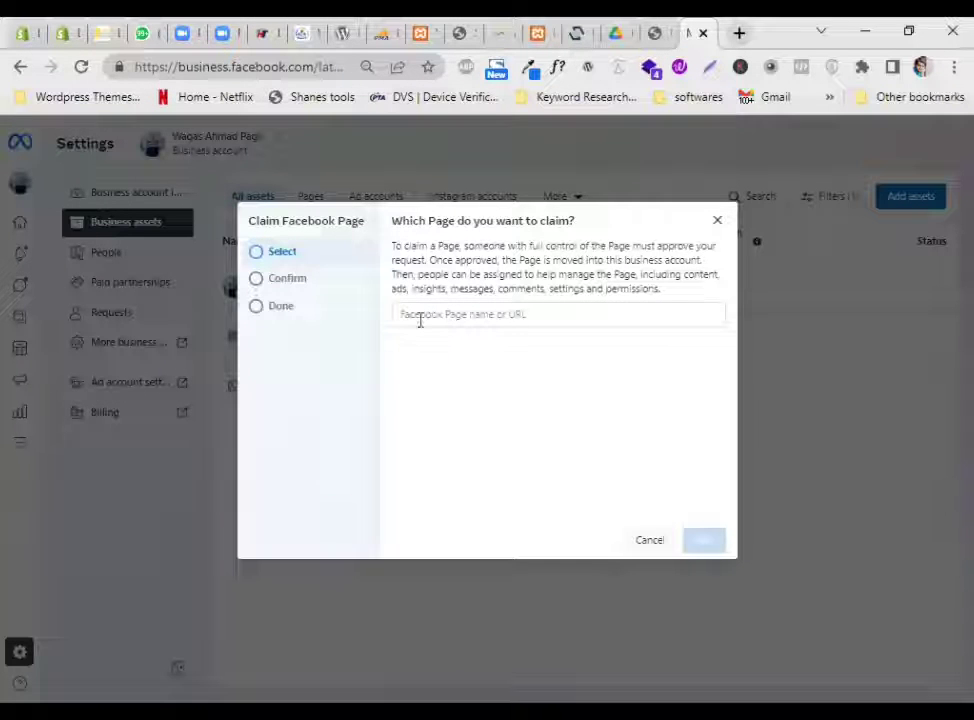
{"action": "left_click", "coordinate": [464, 313]}
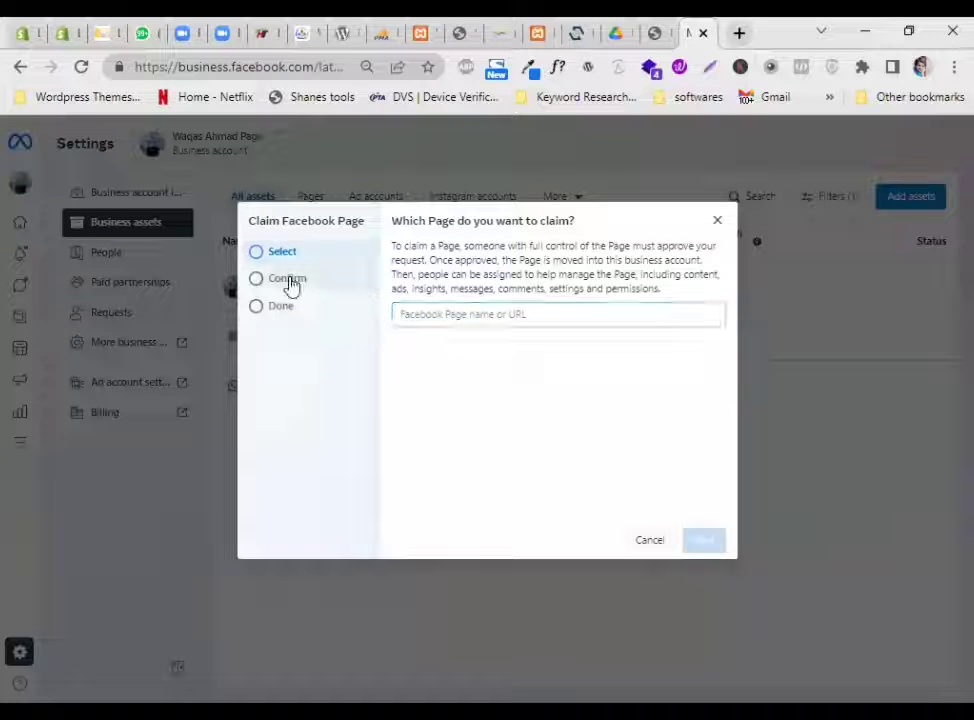
Pick Gul.pk as the Page to claim, reach the Confirm step, and accept the Meta terms
{"action": "left_click", "coordinate": [461, 310]}
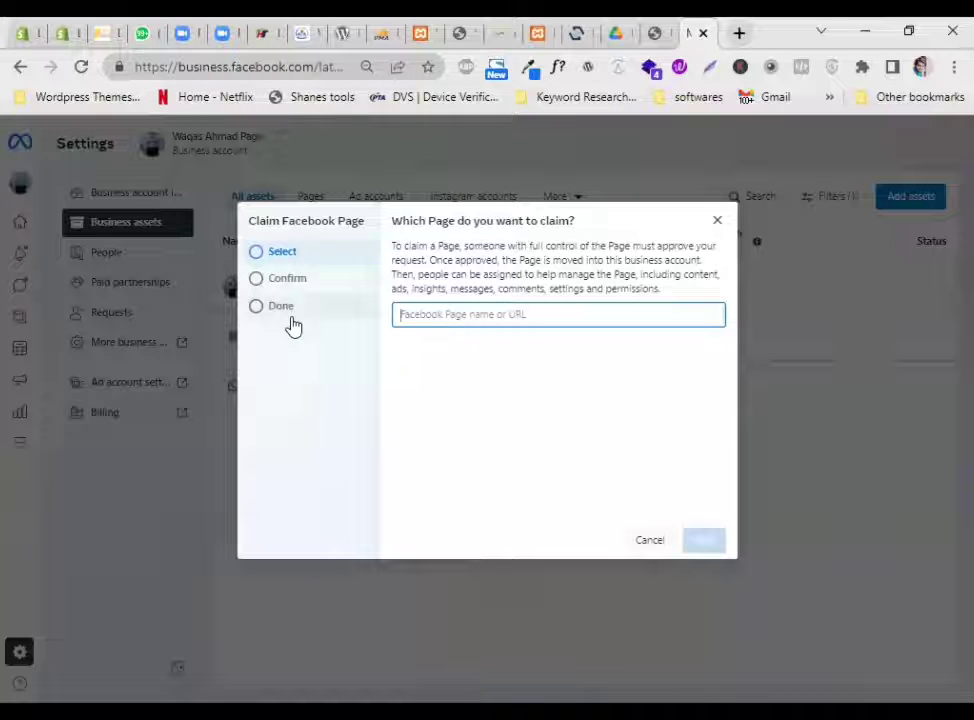
{"action": "type", "text": "Gul"}
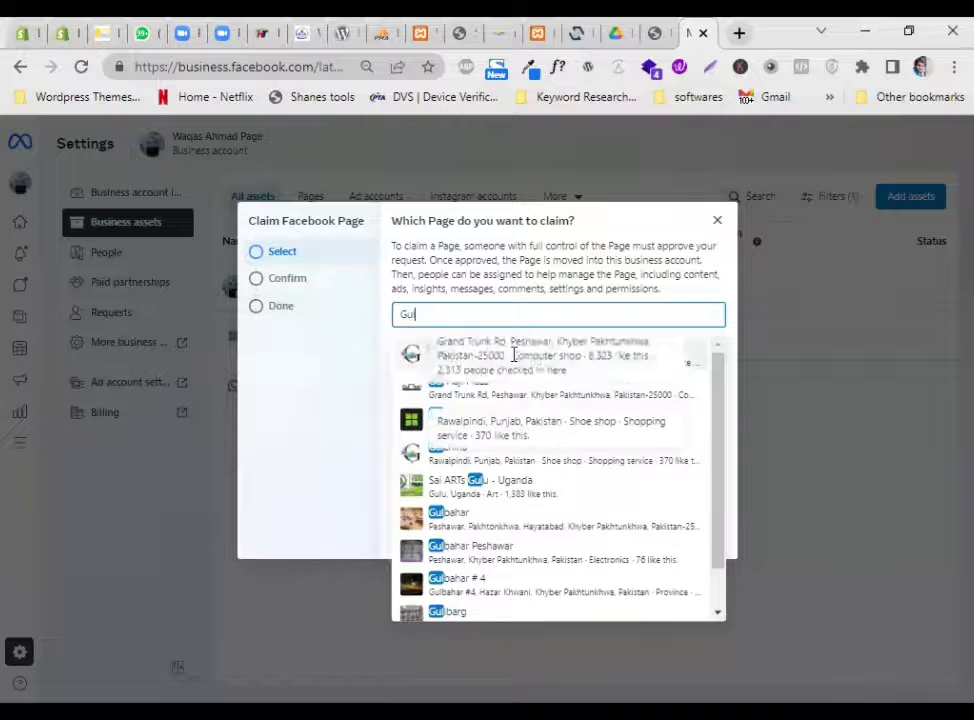
{"action": "left_click", "coordinate": [492, 369]}
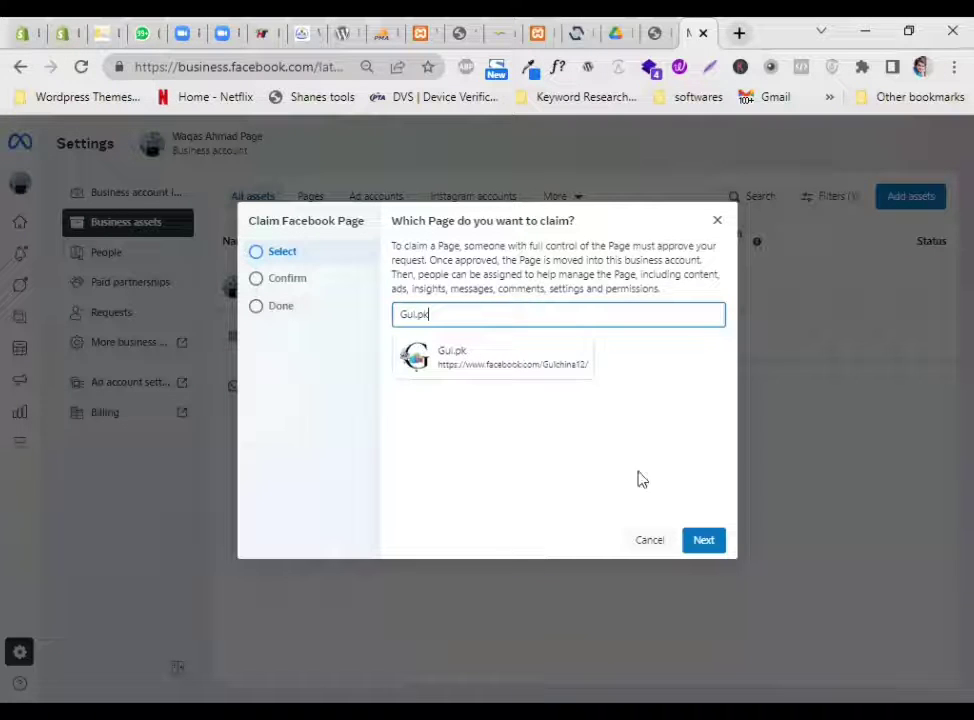
{"action": "left_click", "coordinate": [710, 539]}
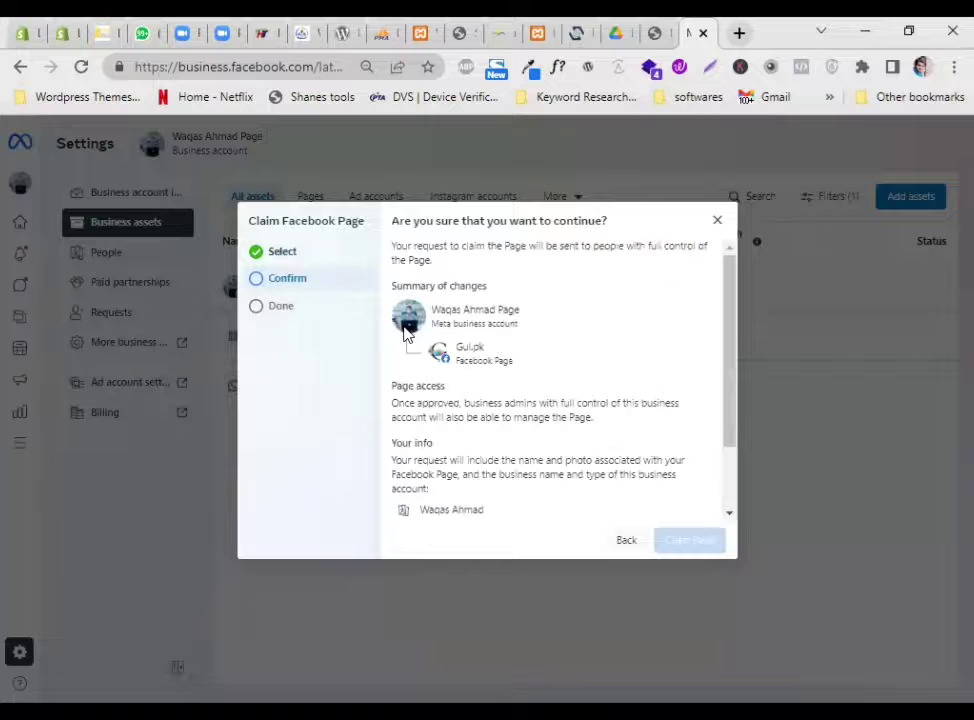
{"action": "scroll", "coordinate": [507, 418], "scroll_direction": "down", "scroll_amount": 2}
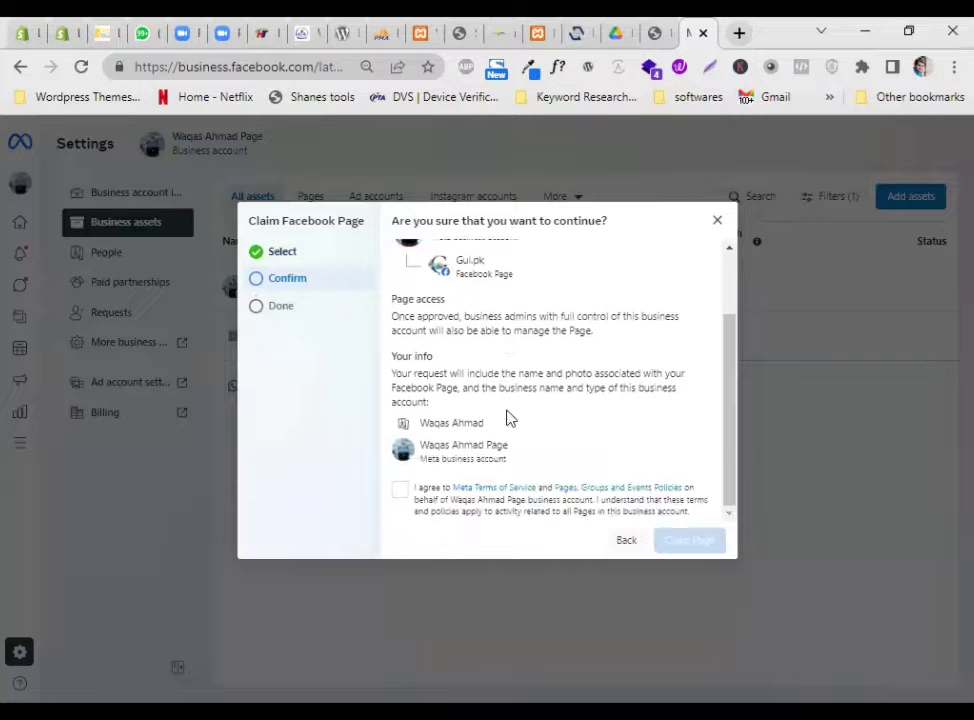
{"action": "left_click", "coordinate": [400, 494]}
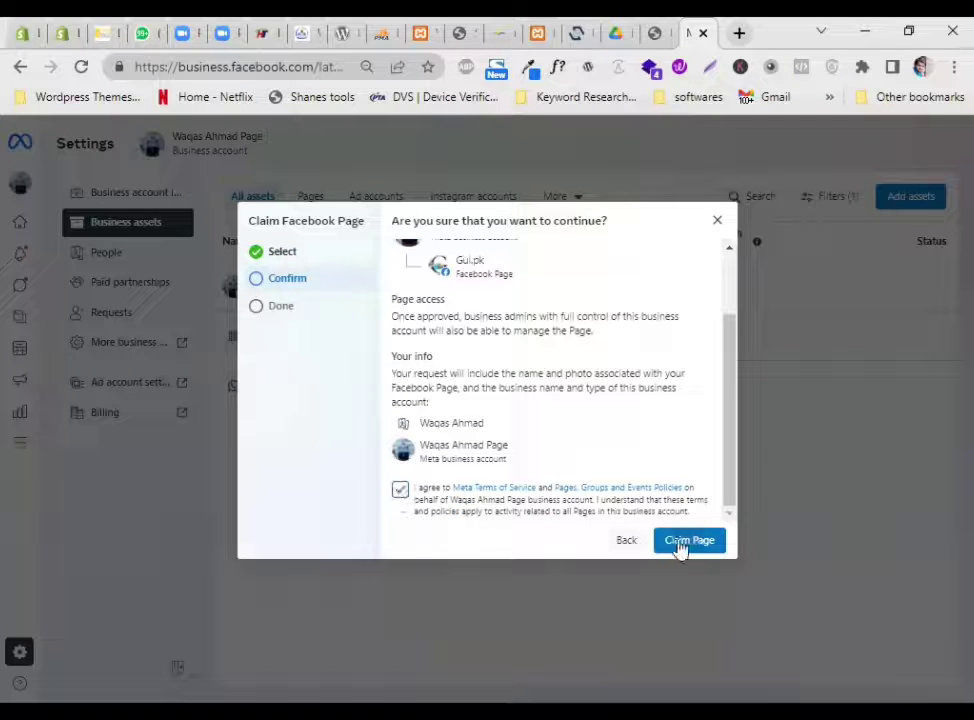
Review the Gul.pk confirmation summary, then close the dialog without claiming the Page
{"action": "left_click_drag", "start_coordinate": [393, 314], "coordinate": [399, 316]}
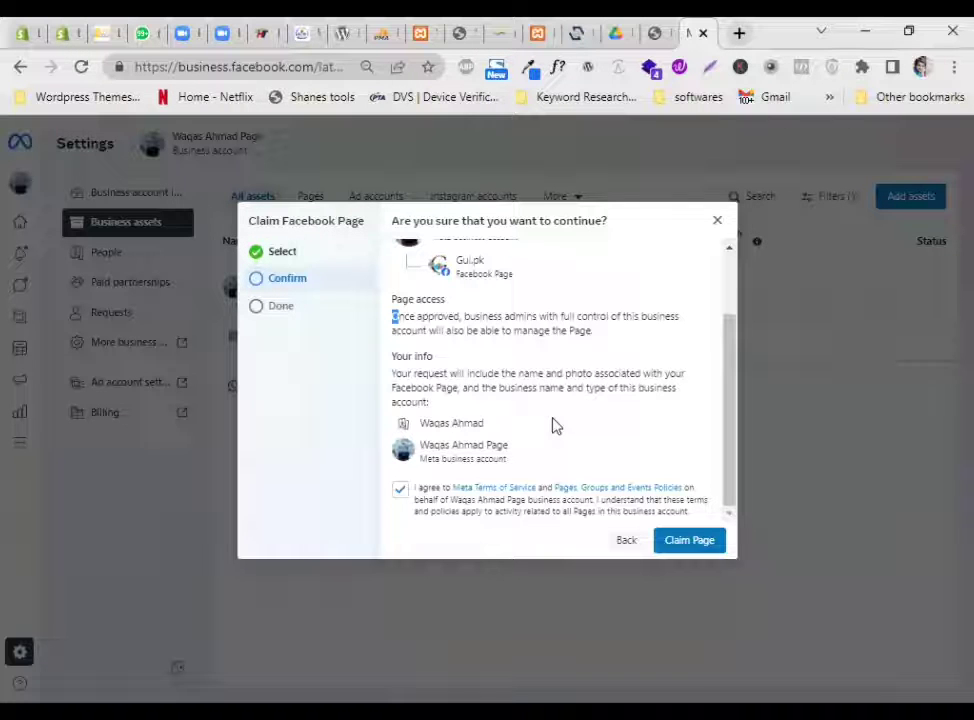
{"action": "scroll", "coordinate": [555, 426], "scroll_direction": "up", "scroll_amount": 2}
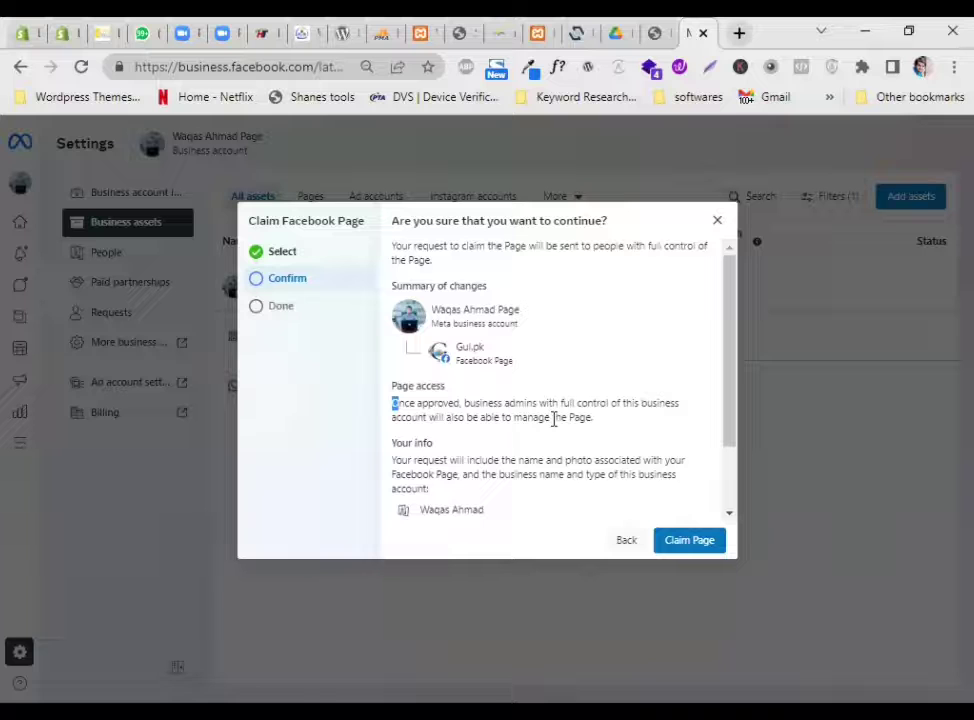
{"action": "scroll", "coordinate": [555, 420], "scroll_direction": "down", "scroll_amount": 2}
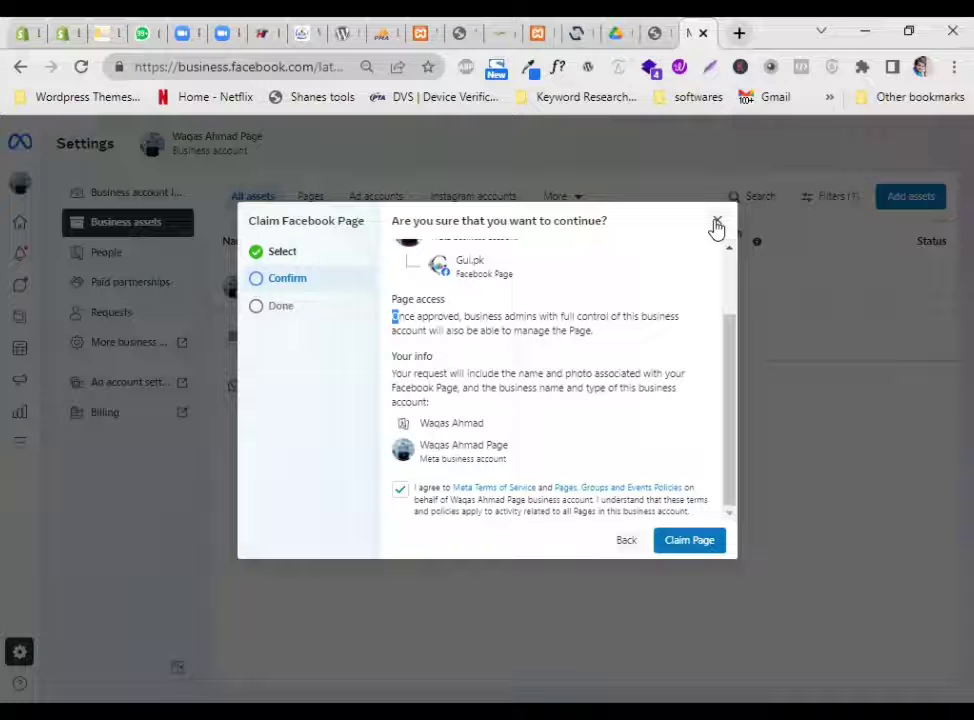
{"action": "scroll", "coordinate": [651, 338], "scroll_direction": "up", "scroll_amount": 2}
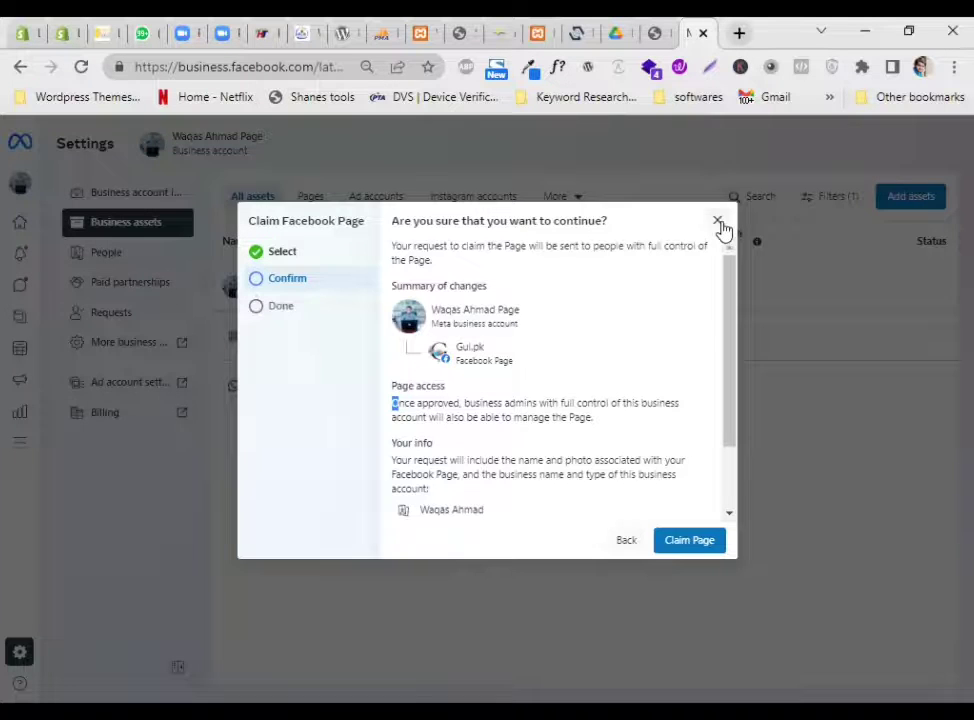
{"action": "left_click", "coordinate": [717, 220]}
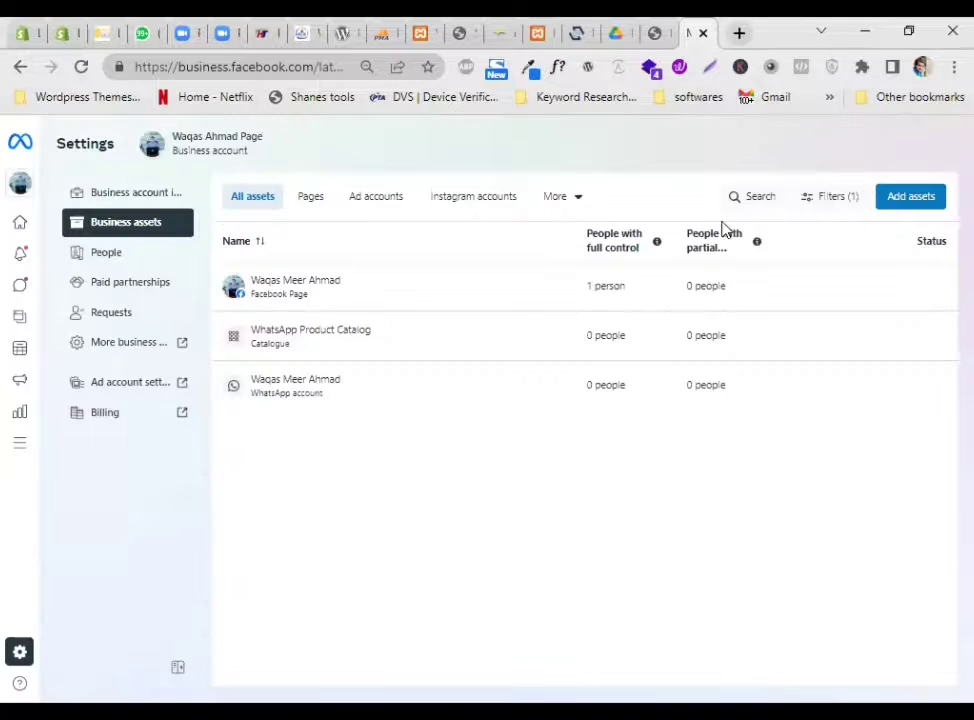
Open the People list, cancel the Add People dialog, and focus the people search field
{"action": "left_click", "coordinate": [110, 254]}
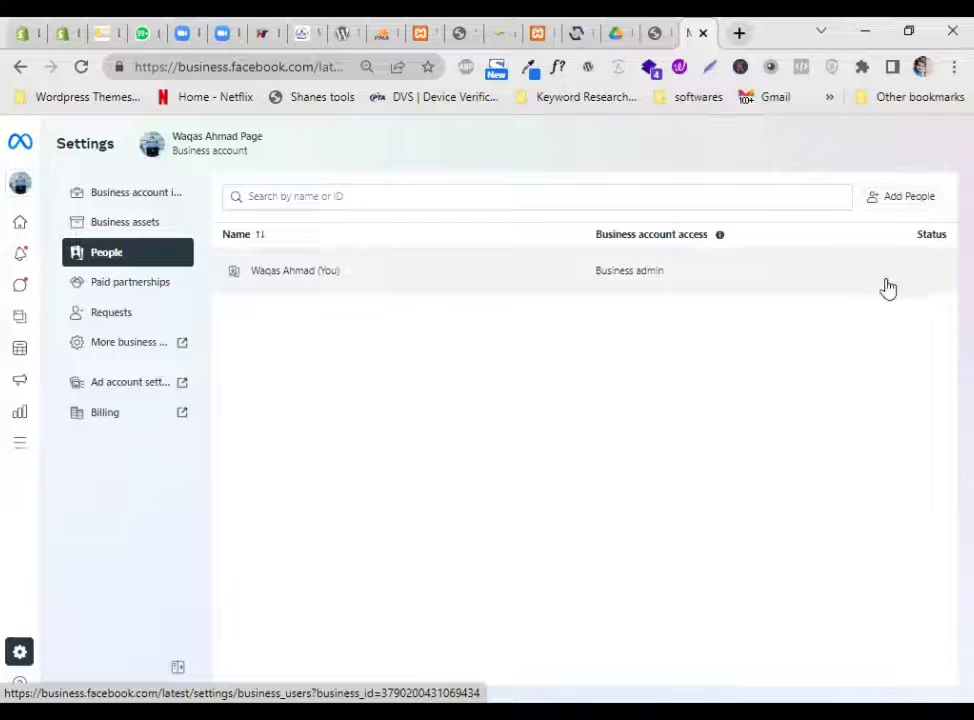
{"action": "left_click", "coordinate": [892, 207]}
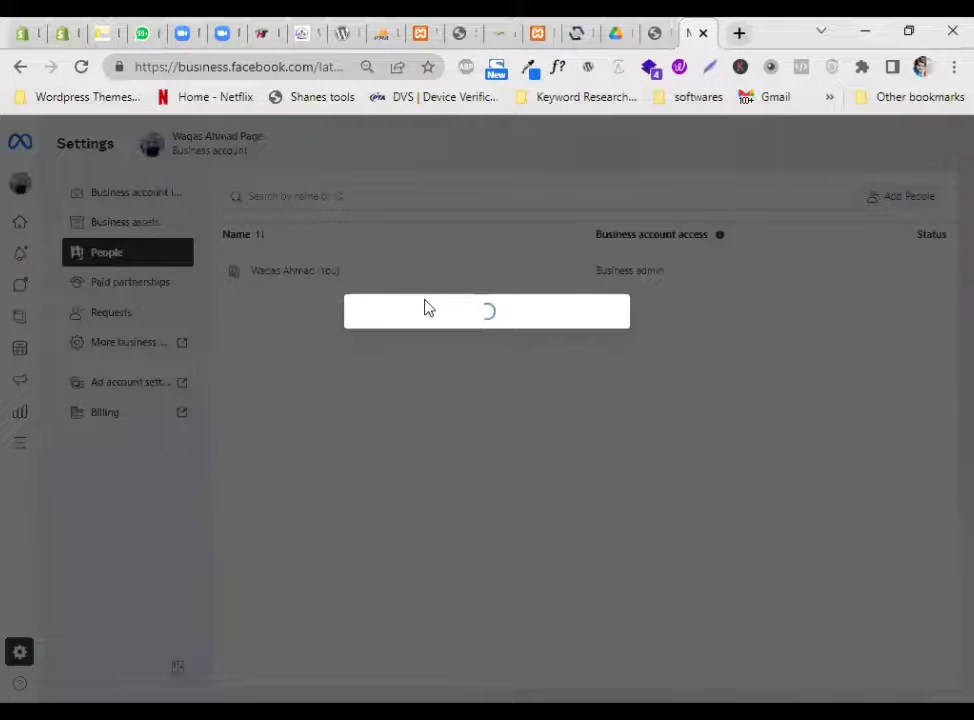
{"action": "left_click", "coordinate": [687, 359]}
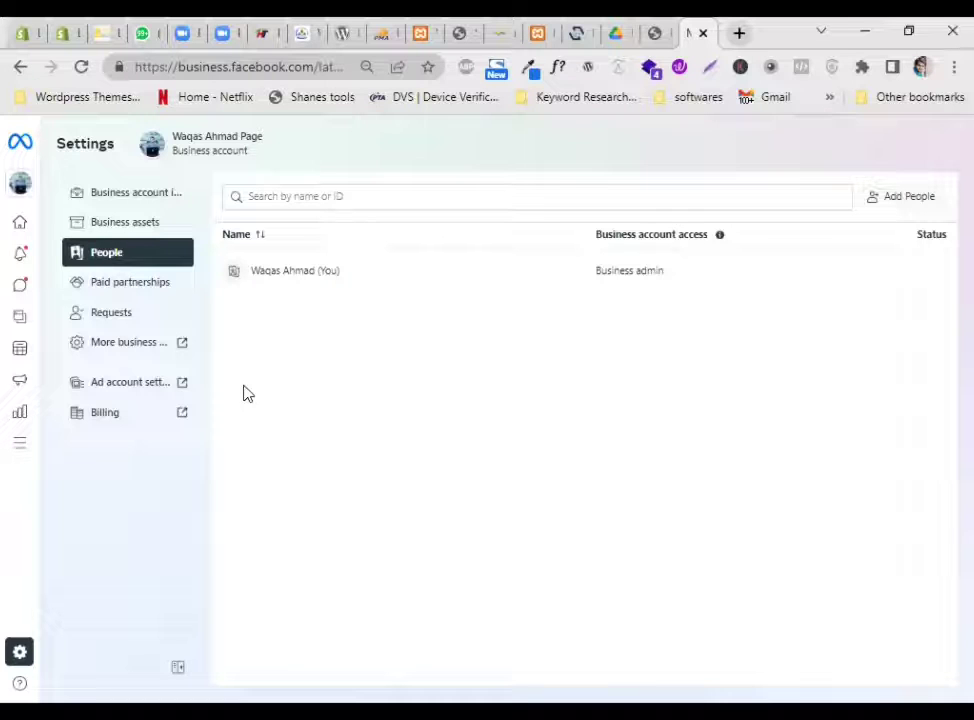
{"action": "left_click", "coordinate": [437, 194]}
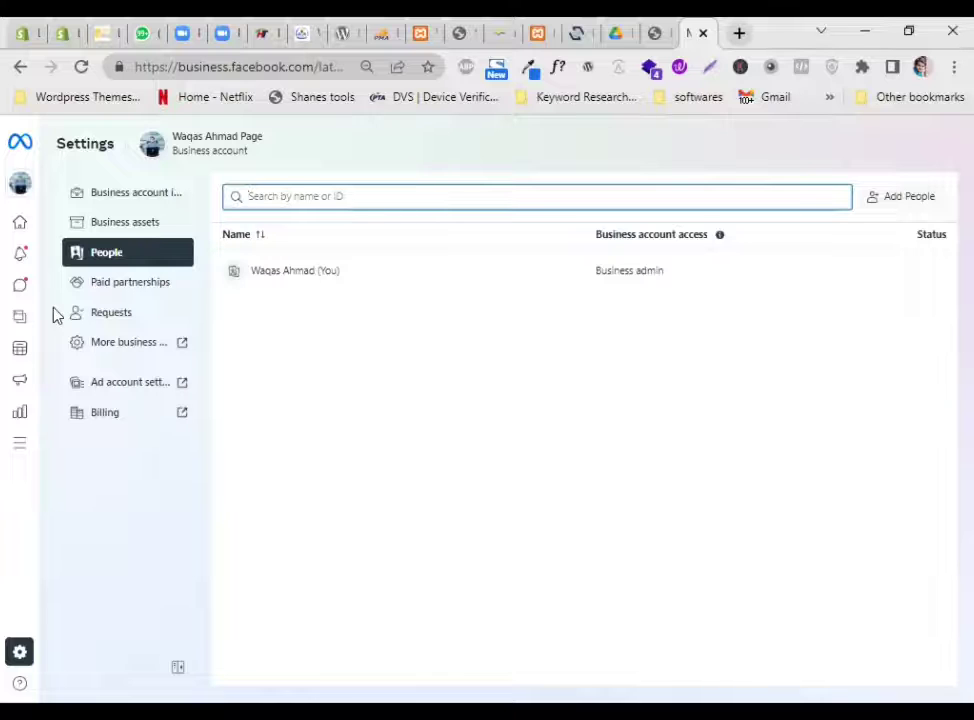
Return to Business assets, then log out of Facebook from the account menu
{"action": "left_click", "coordinate": [124, 223]}
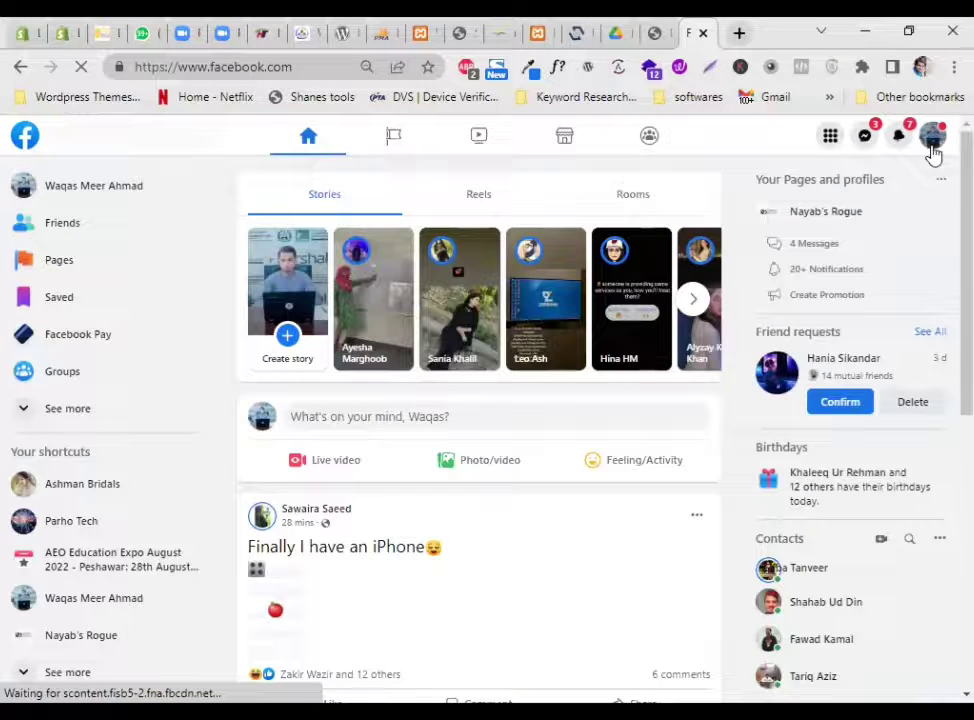
{"action": "left_click", "coordinate": [931, 146]}
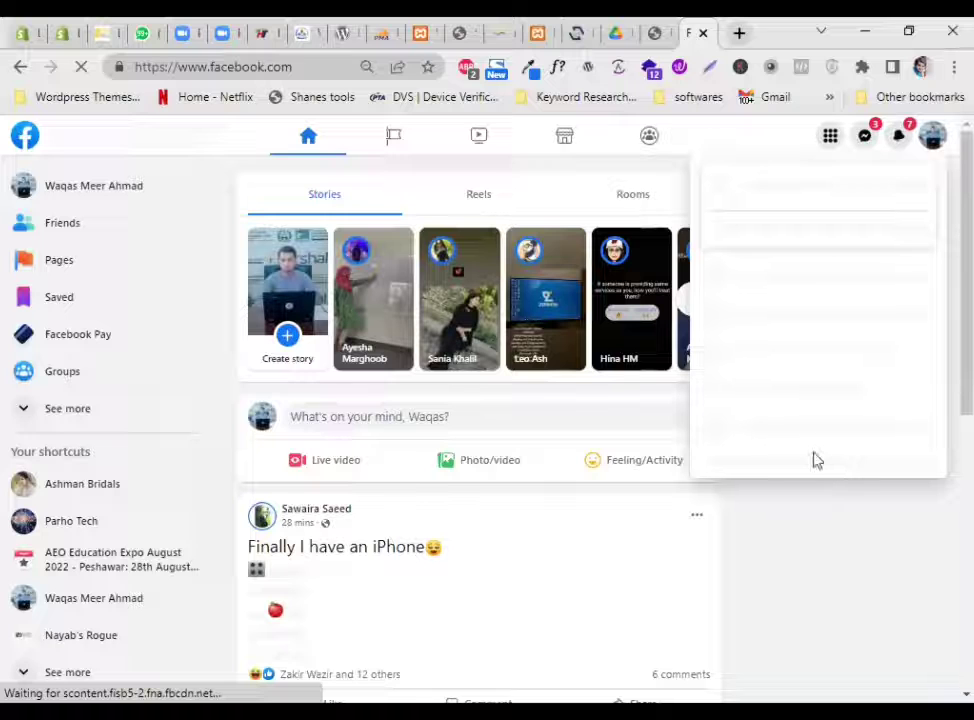
{"action": "left_click", "coordinate": [817, 460]}
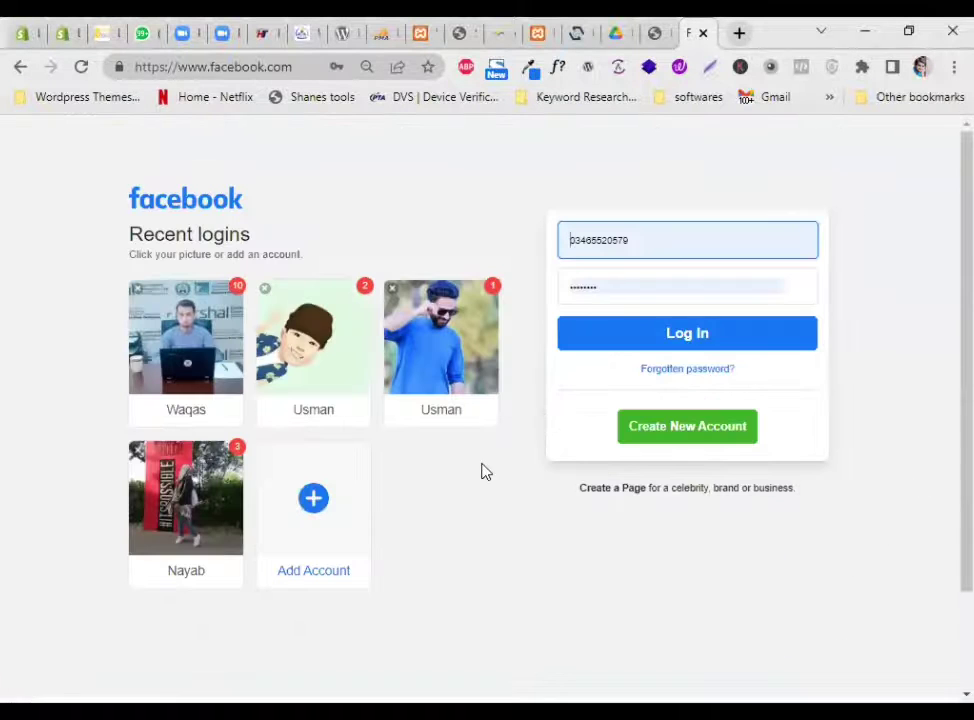
Log back into the saved Facebook account with its password, continuing past the login notice
{"action": "left_click", "coordinate": [320, 376]}
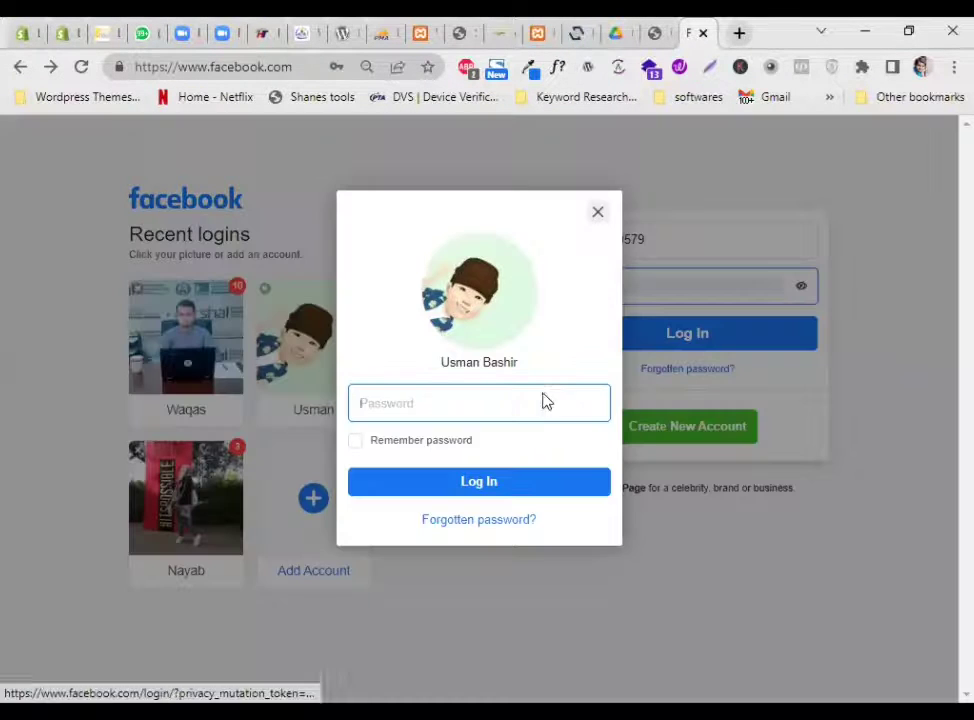
{"action": "type", "text": "***"}
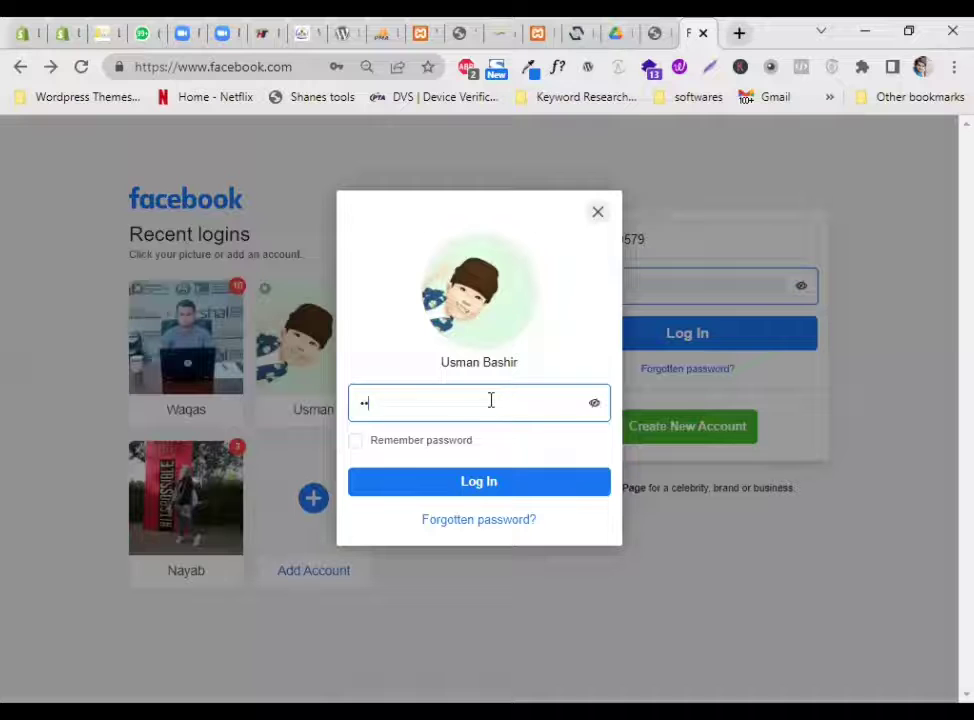
{"action": "type", "text": "******"}
{"action": "left_click", "coordinate": [496, 483]}
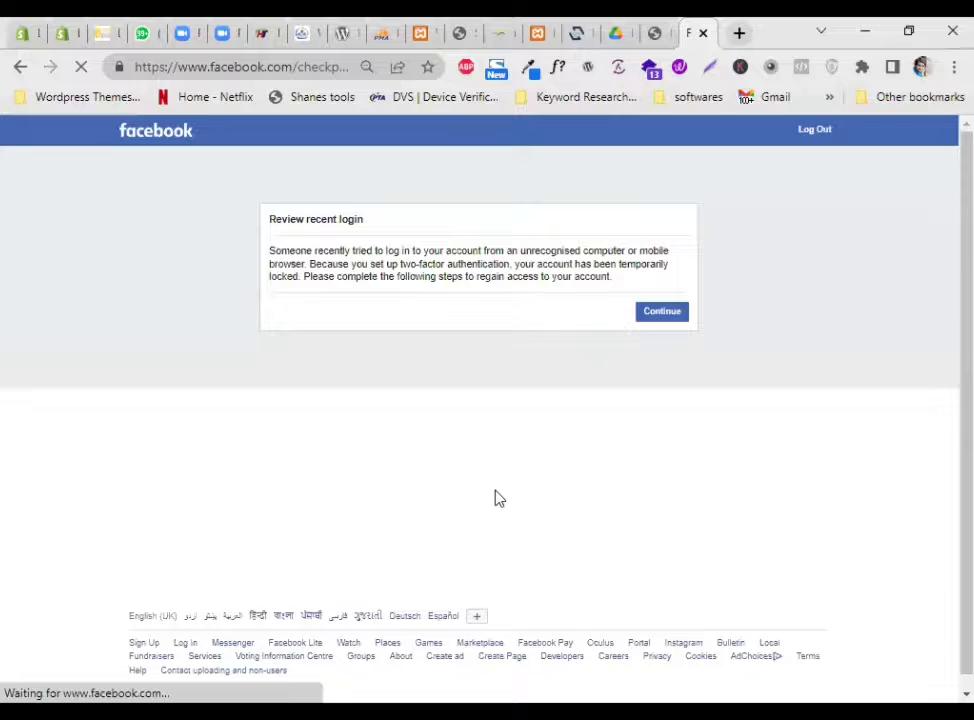
{"action": "left_click", "coordinate": [656, 314]}
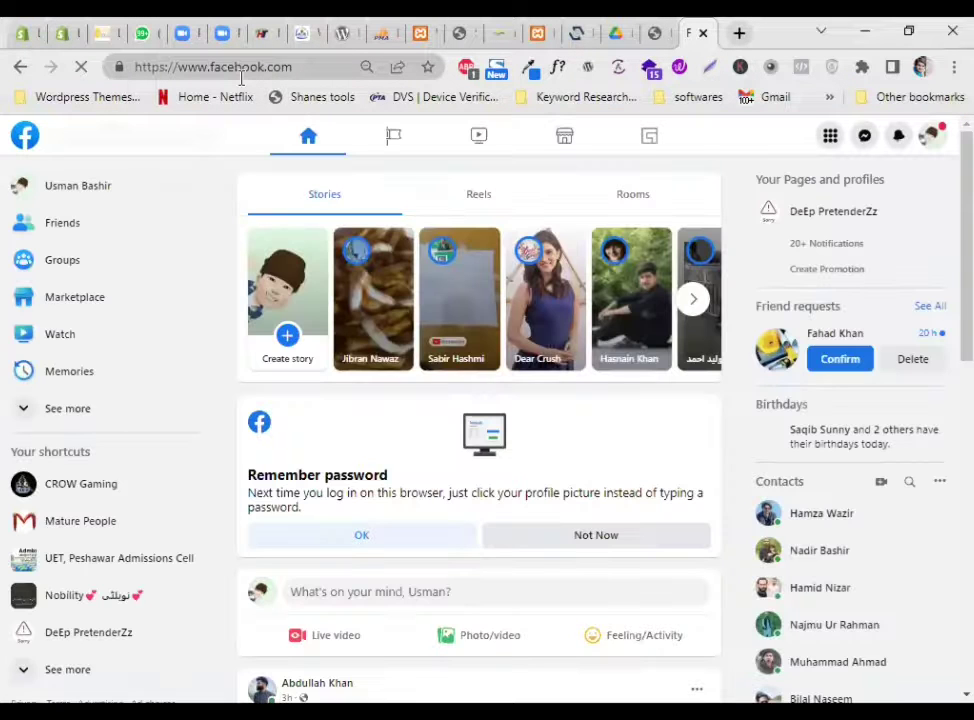
Start typing the business.facebook.com address into the browser, correcting a typo
{"action": "left_click", "coordinate": [240, 74]}
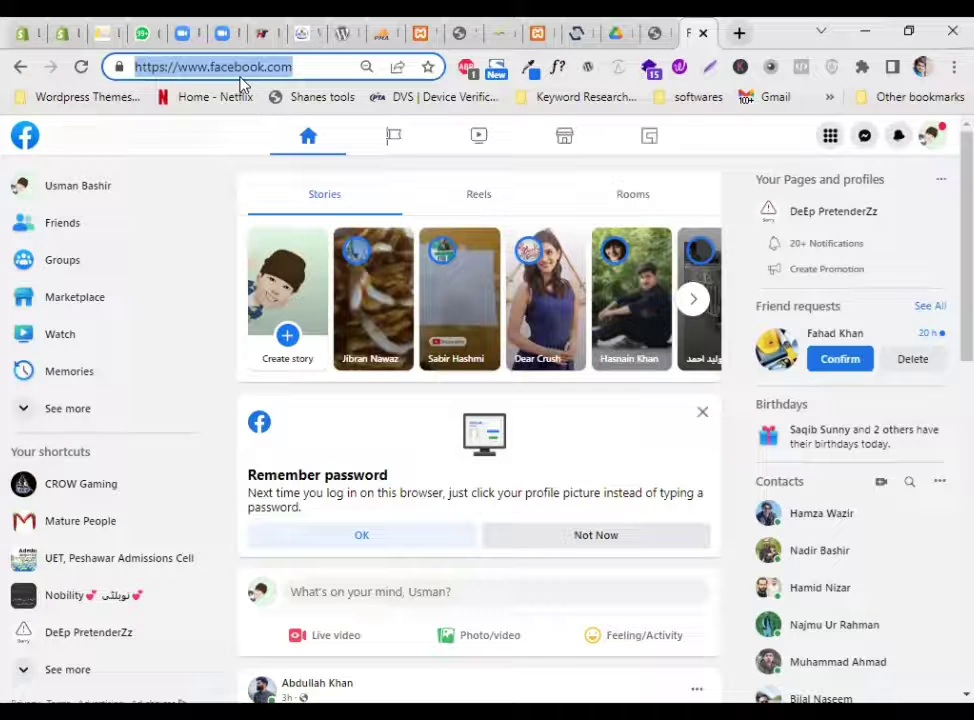
{"action": "type", "text": "b"}
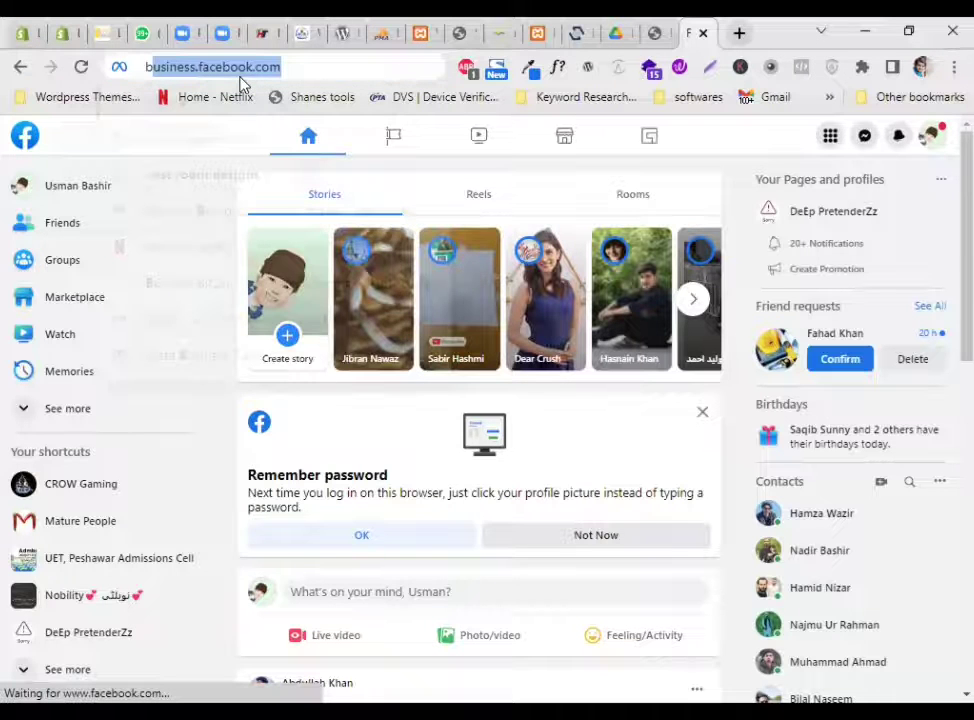
{"action": "type", "text": "su"}
{"action": "key", "text": "BackSpace"}
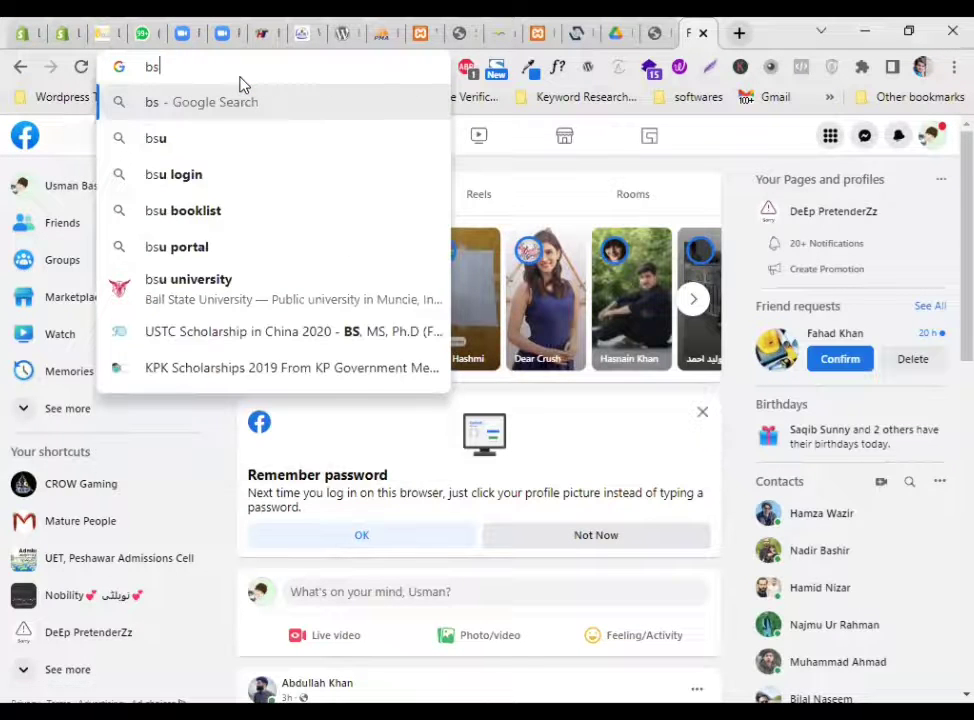
{"action": "key", "text": "BackSpace"}
Finish the address and load business.facebook.com from the autocomplete suggestion
{"action": "type", "text": "usiness.facebook.com"}
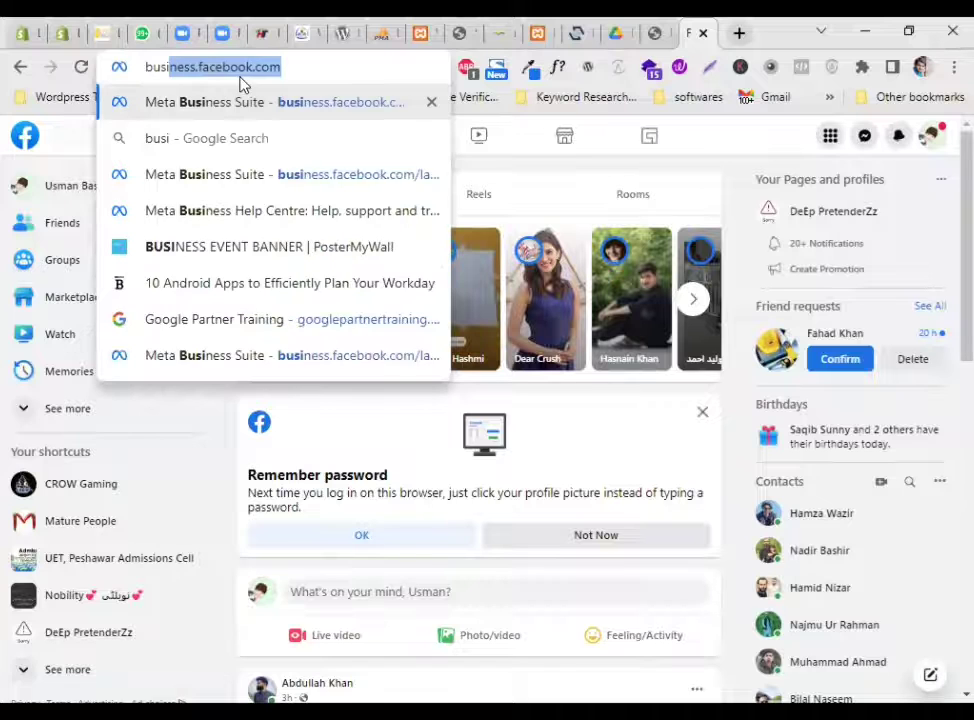
{"action": "key", "text": "Return"}
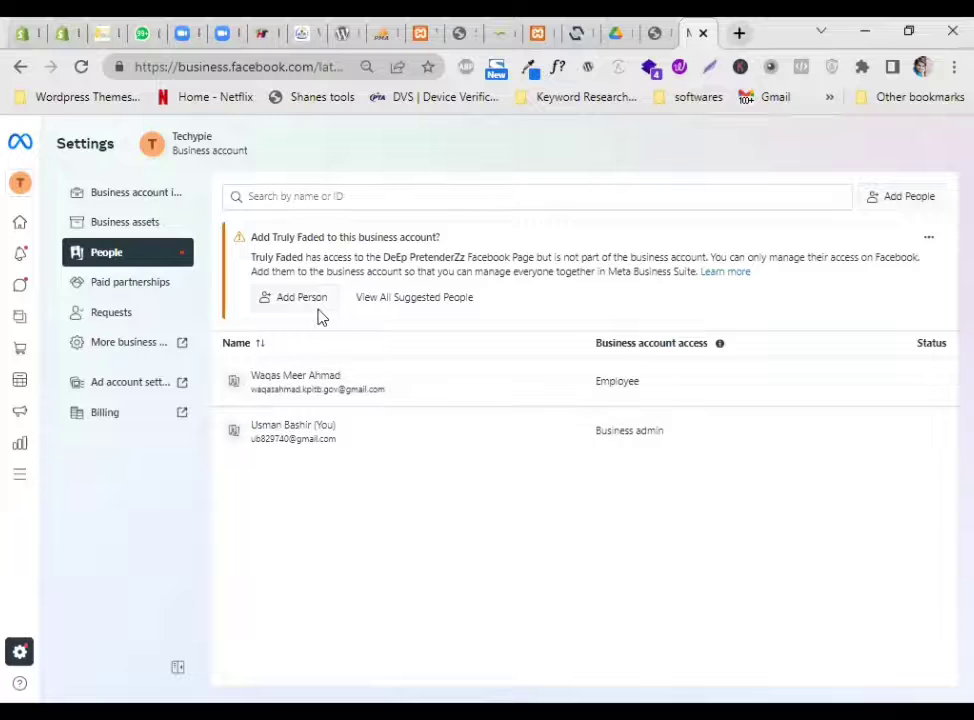
Add the invitee's e-mail with Admin access, show advanced options, and continue to asset selection
{"action": "left_click", "coordinate": [887, 204]}
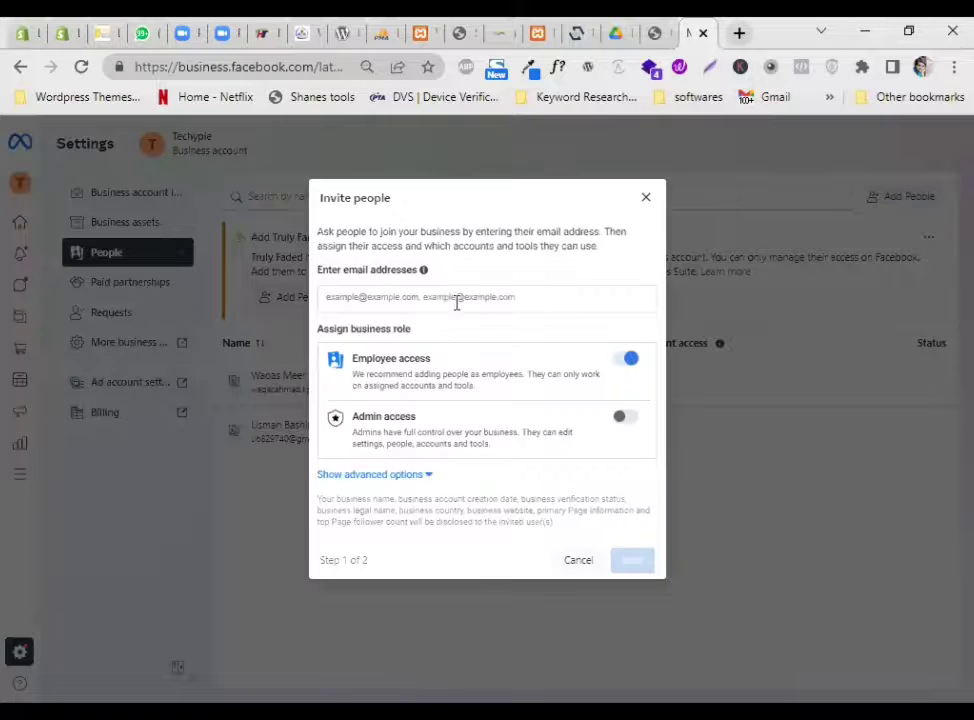
{"action": "left_click", "coordinate": [445, 299]}
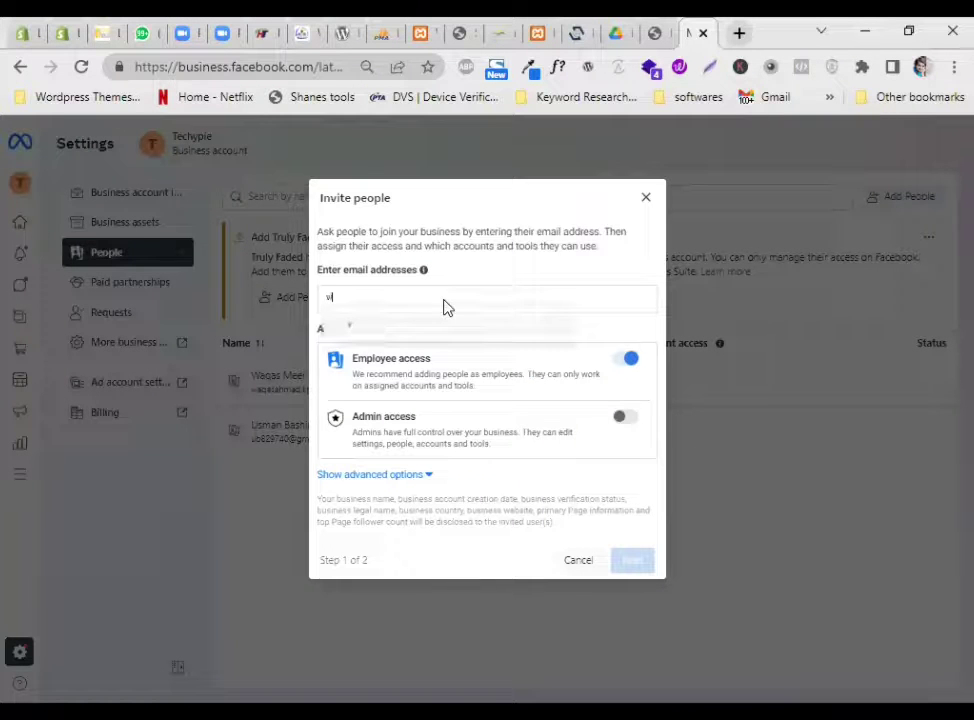
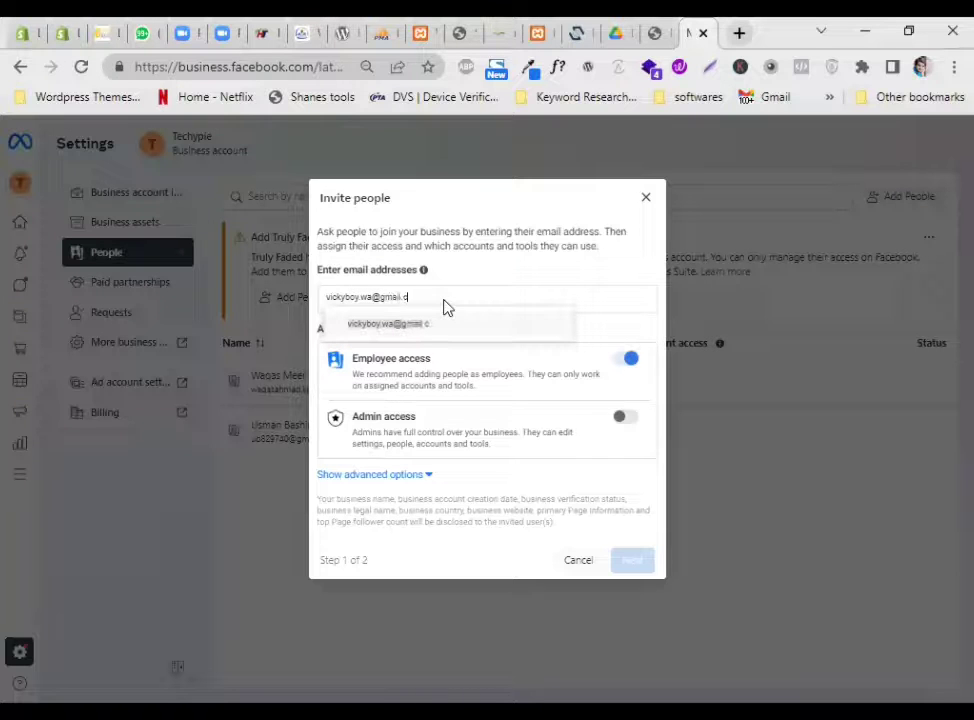
{"action": "left_click", "coordinate": [420, 324]}
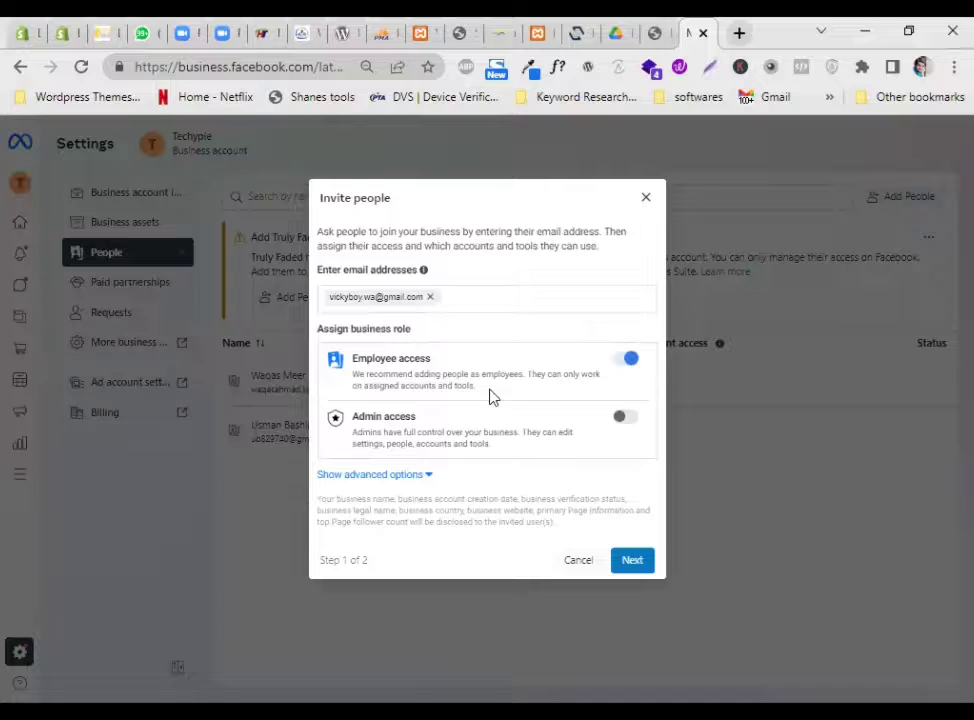
{"action": "left_click", "coordinate": [620, 417]}
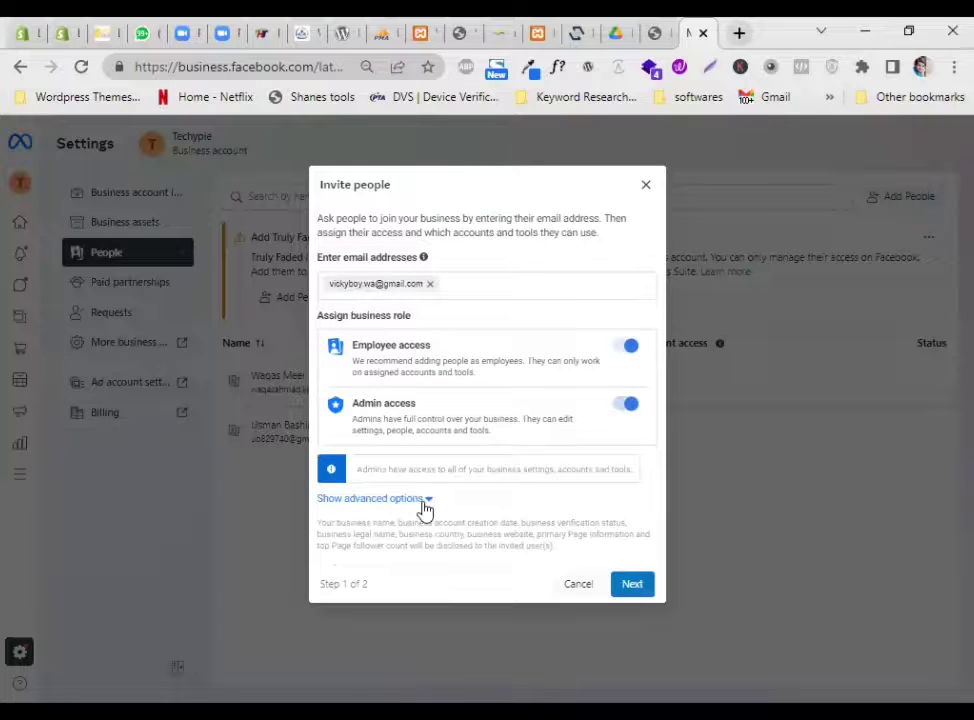
{"action": "left_click", "coordinate": [424, 499]}
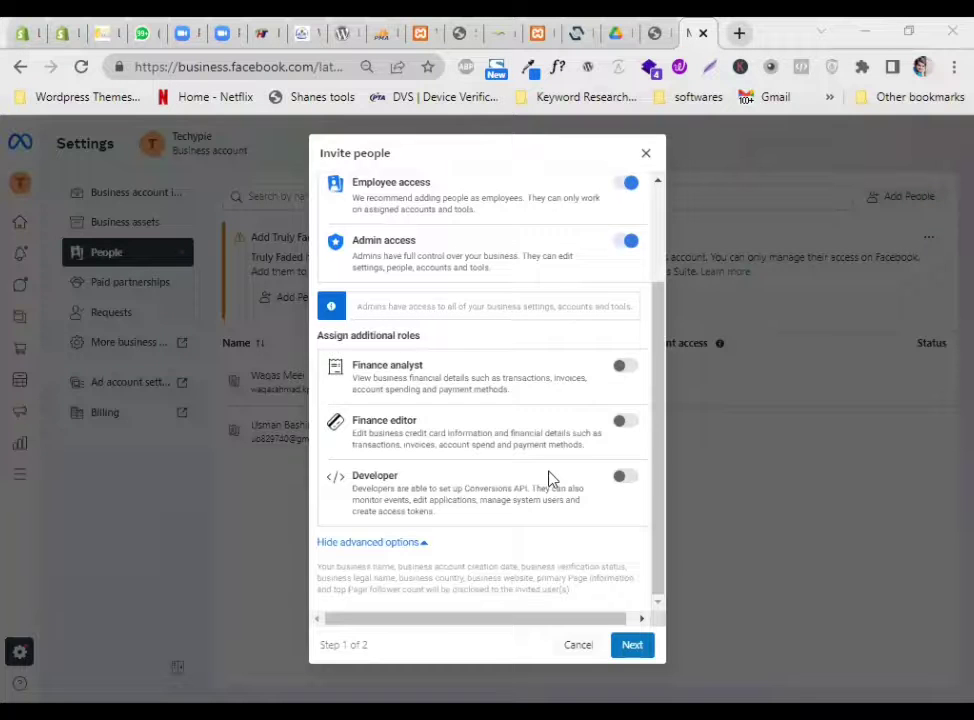
{"action": "left_click", "coordinate": [626, 648]}
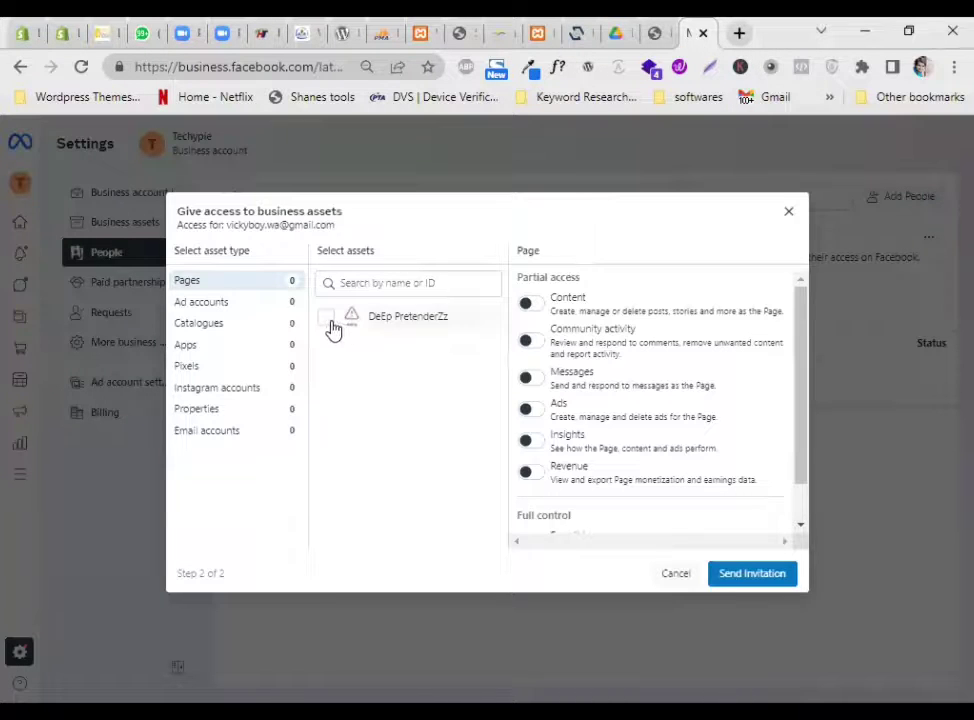
Select DeEp PretenderZz and enable Content, Community activity, Messages, Ads and Insights access
{"action": "left_click", "coordinate": [329, 319]}
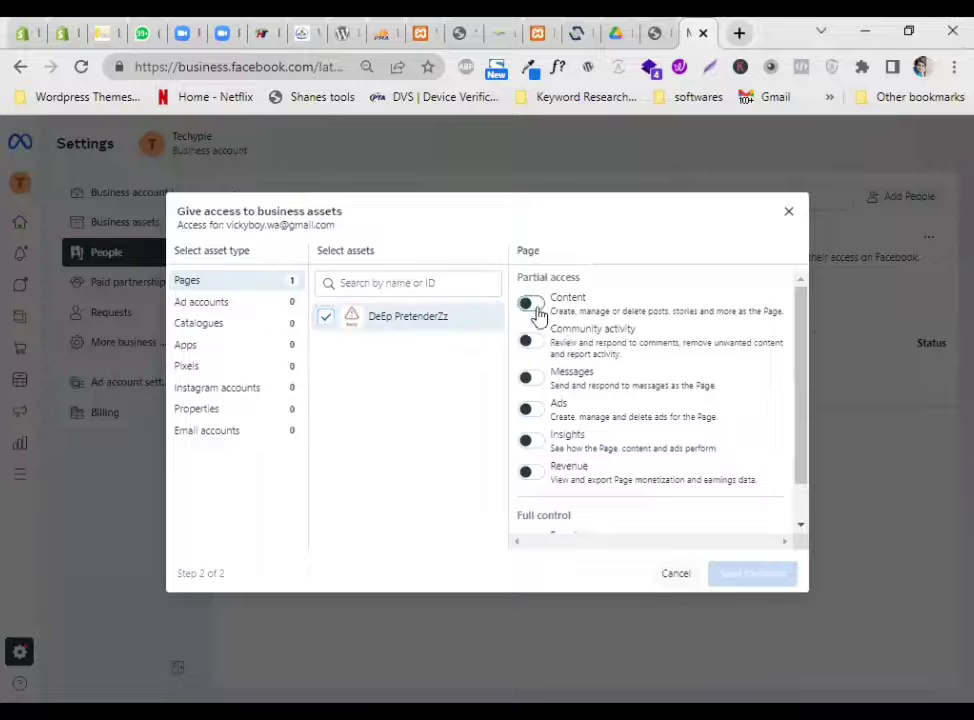
{"action": "left_click", "coordinate": [533, 303]}
{"action": "left_click", "coordinate": [533, 340]}
{"action": "left_click", "coordinate": [531, 378]}
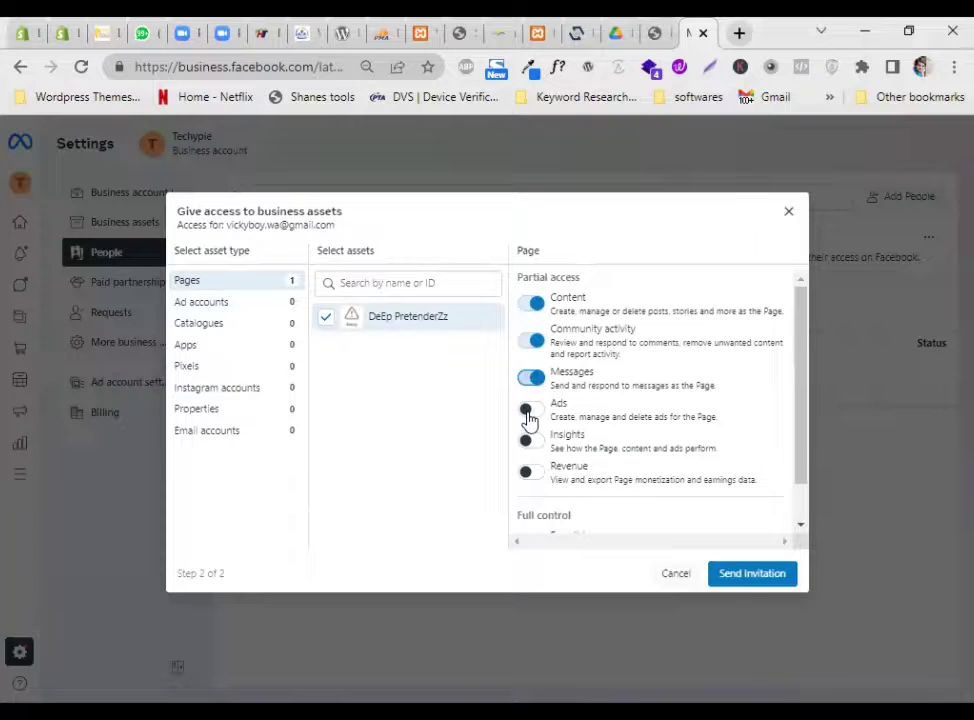
{"action": "left_click", "coordinate": [531, 409]}
{"action": "left_click", "coordinate": [536, 441]}
Send the invitation, dismiss the confirmation, and open the invitee's row in People
{"action": "scroll", "coordinate": [551, 444], "scroll_direction": "down", "scroll_amount": 1}
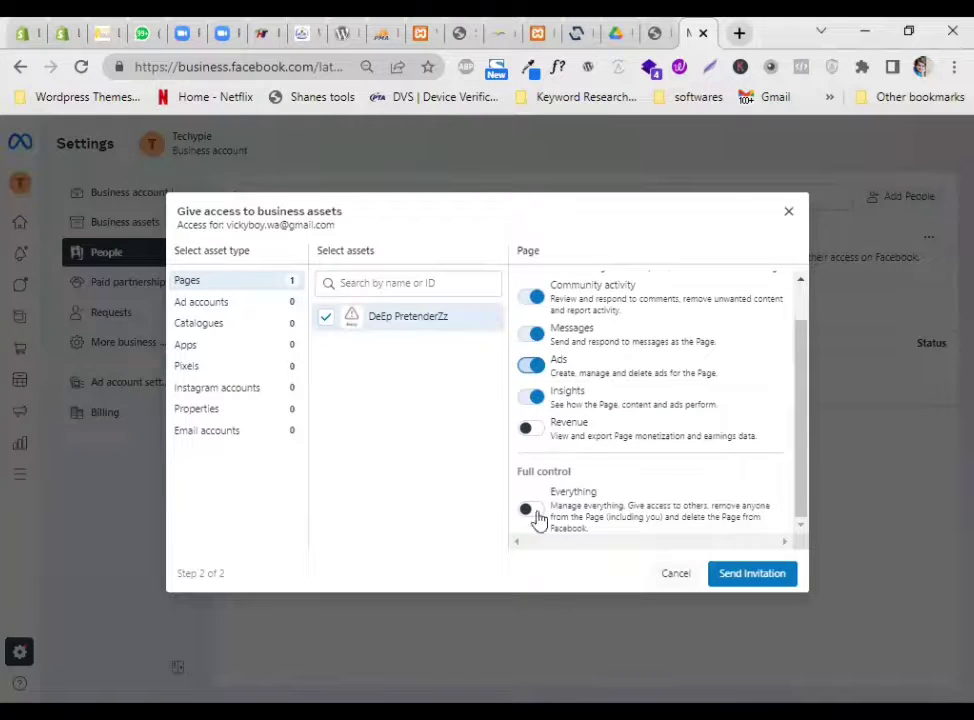
{"action": "left_click", "coordinate": [755, 574]}
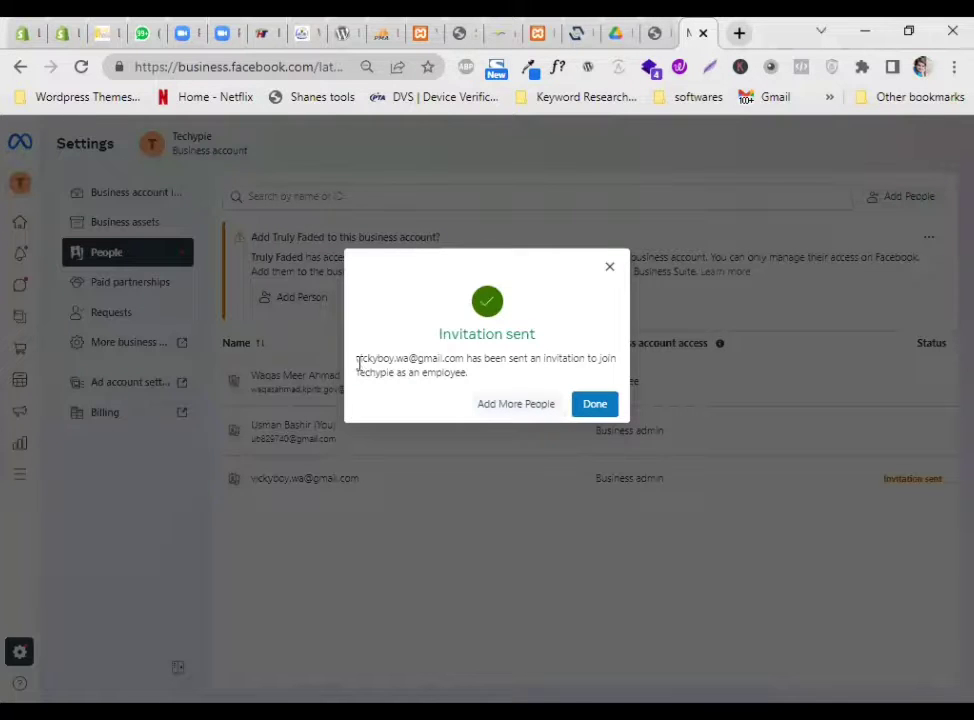
{"action": "left_click_drag", "start_coordinate": [357, 357], "coordinate": [488, 381]}
{"action": "left_click", "coordinate": [594, 404]}
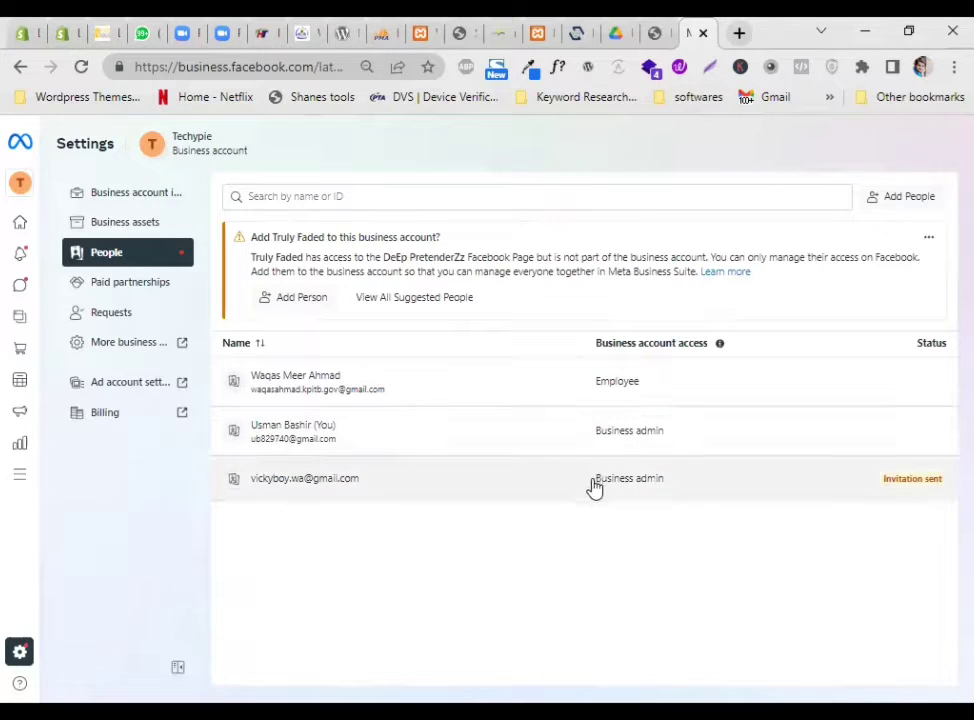
{"action": "left_click", "coordinate": [646, 486]}
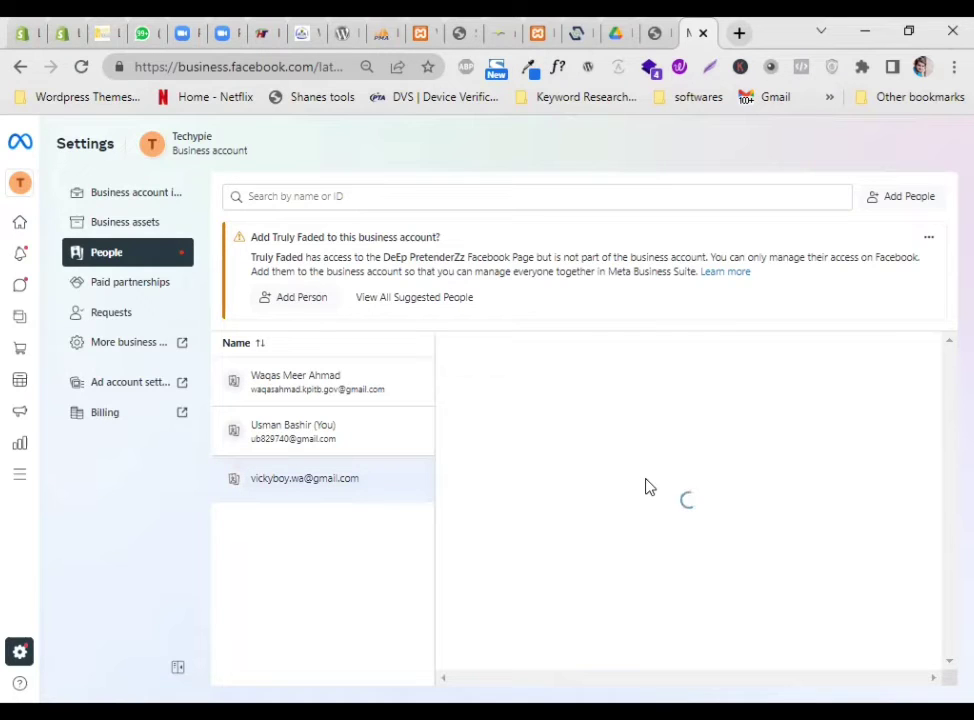